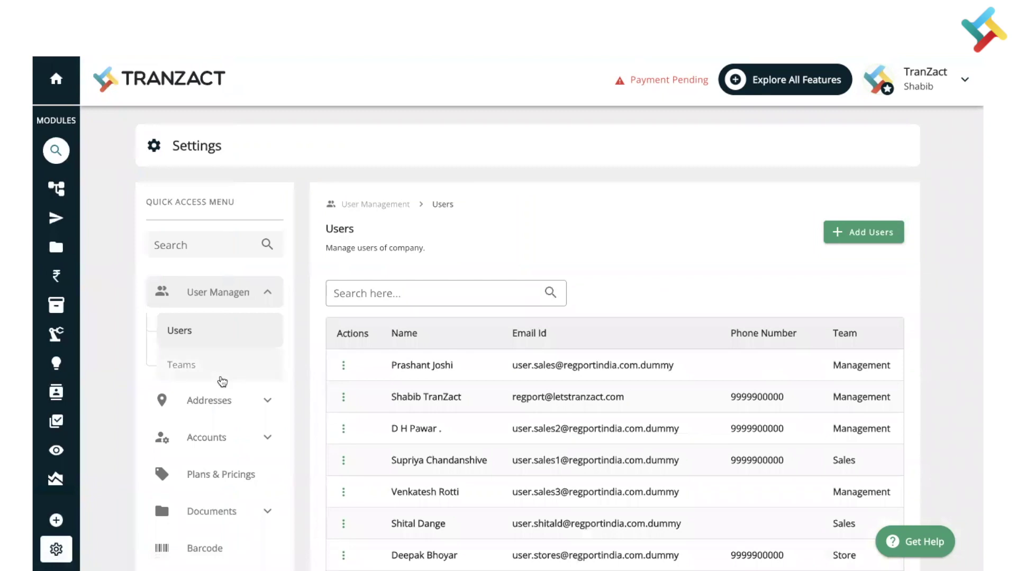
Open the Barcode settings and keep CODE128 as the barcode type under General
scroll(222, 371, down, 1)
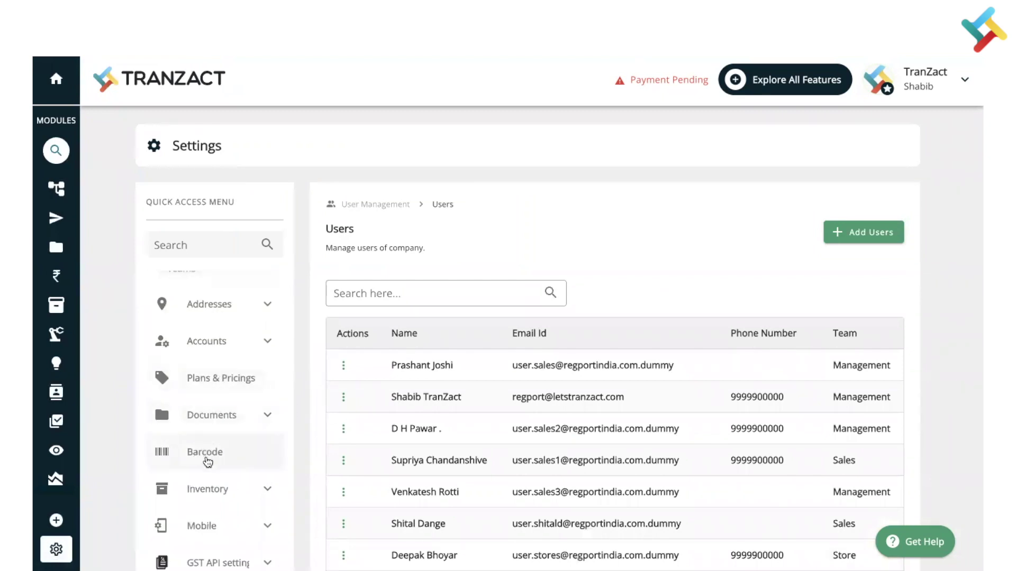
click(207, 462)
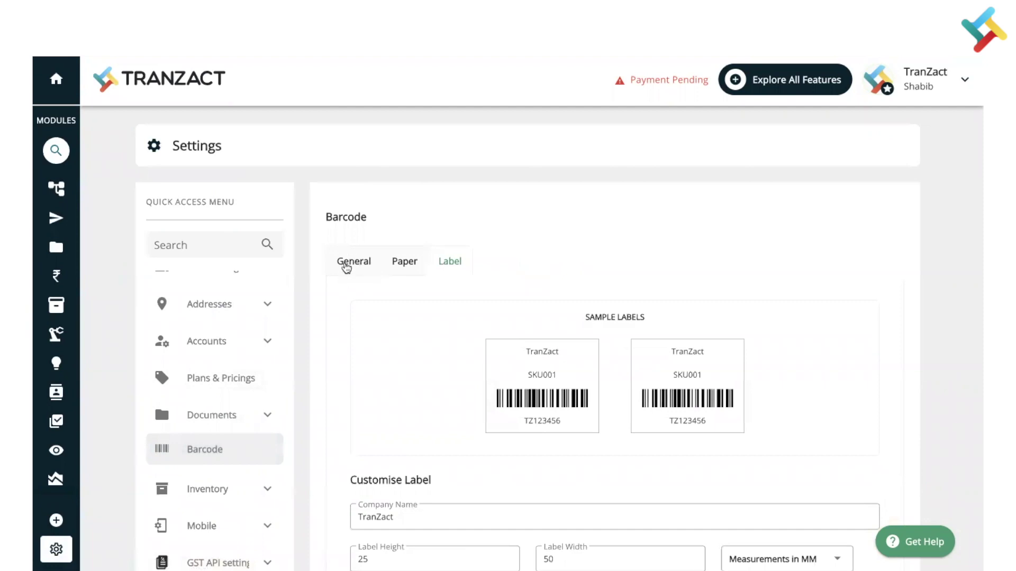
click(352, 264)
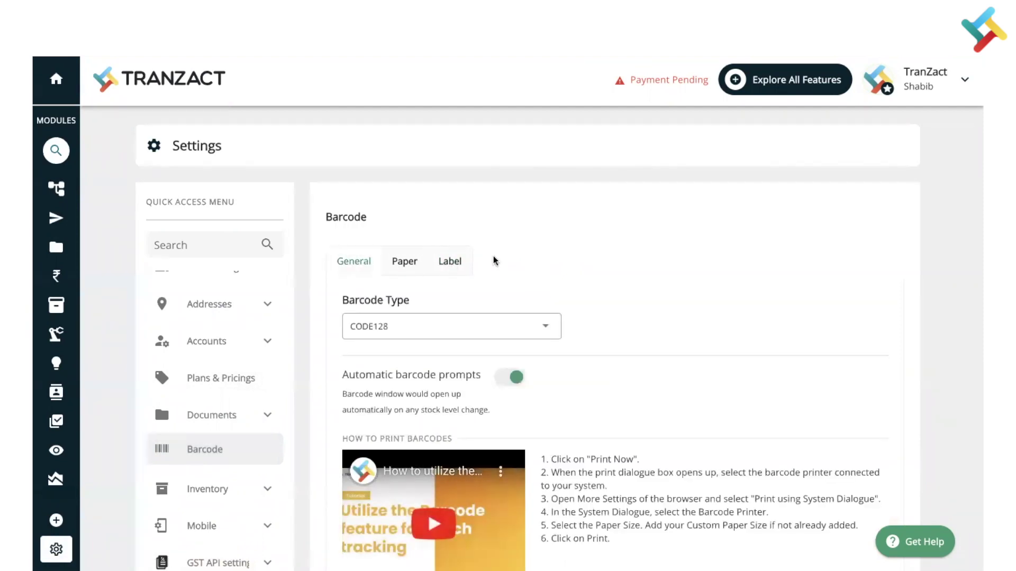
scroll(482, 261, down, 1)
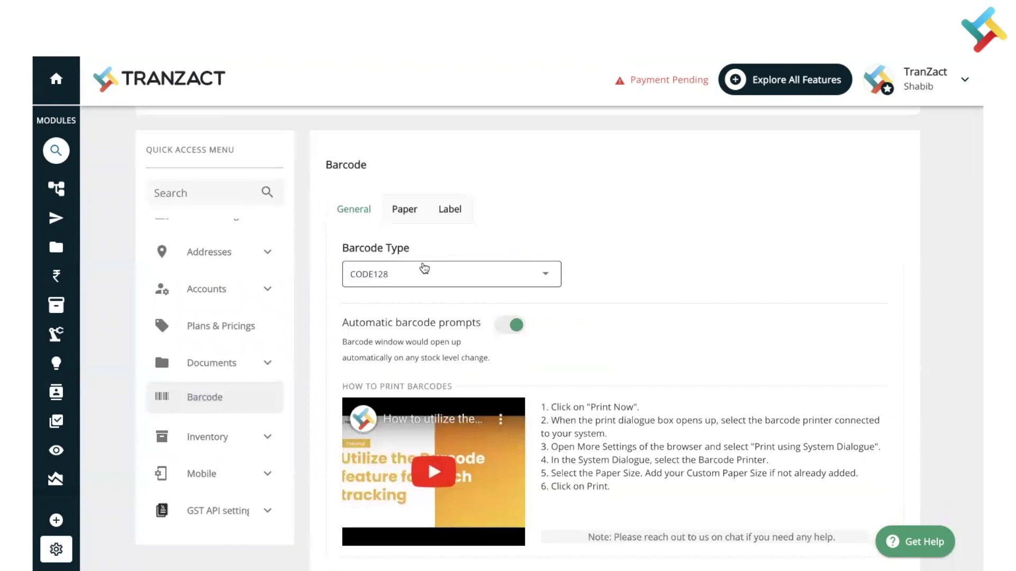
click(424, 269)
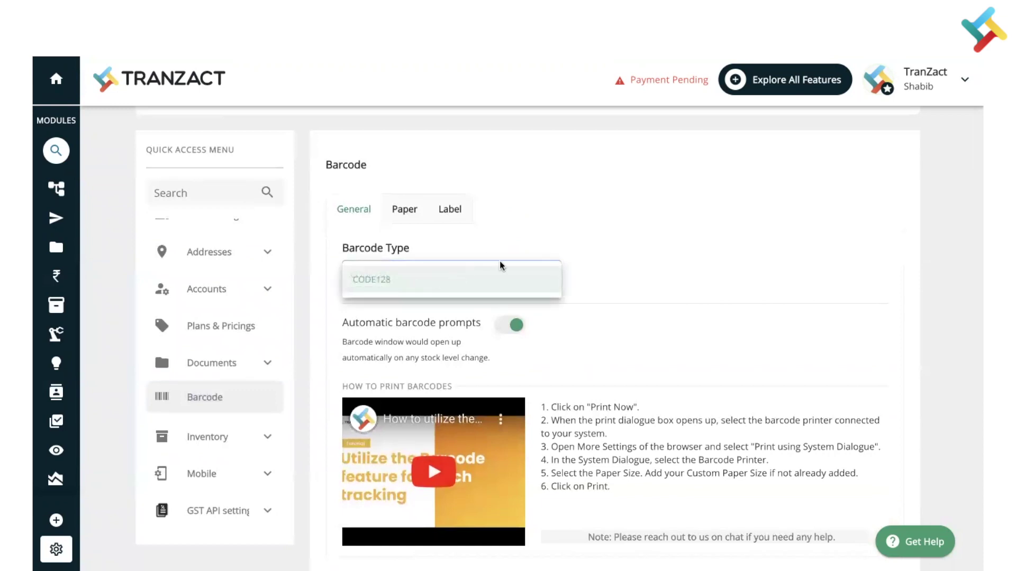
click(620, 274)
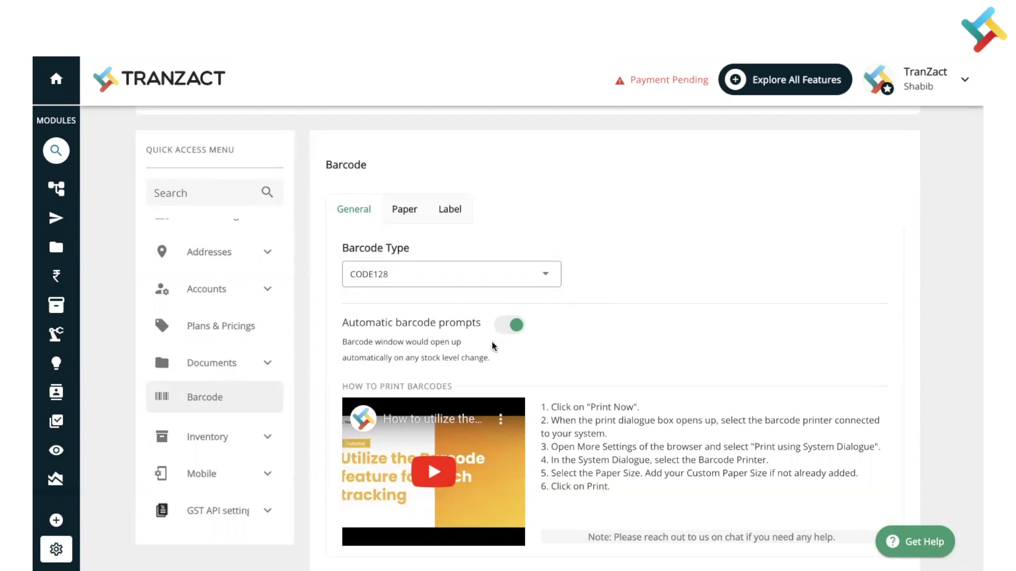
Keep two label columns per row and millimetre measurements in the Paper layout
click(402, 214)
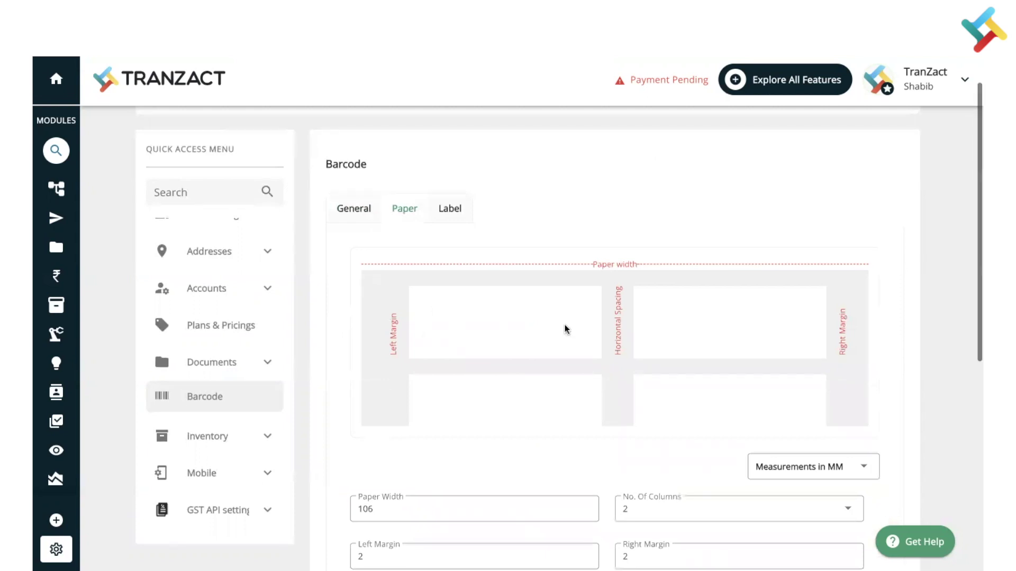
scroll(565, 329, down, 2)
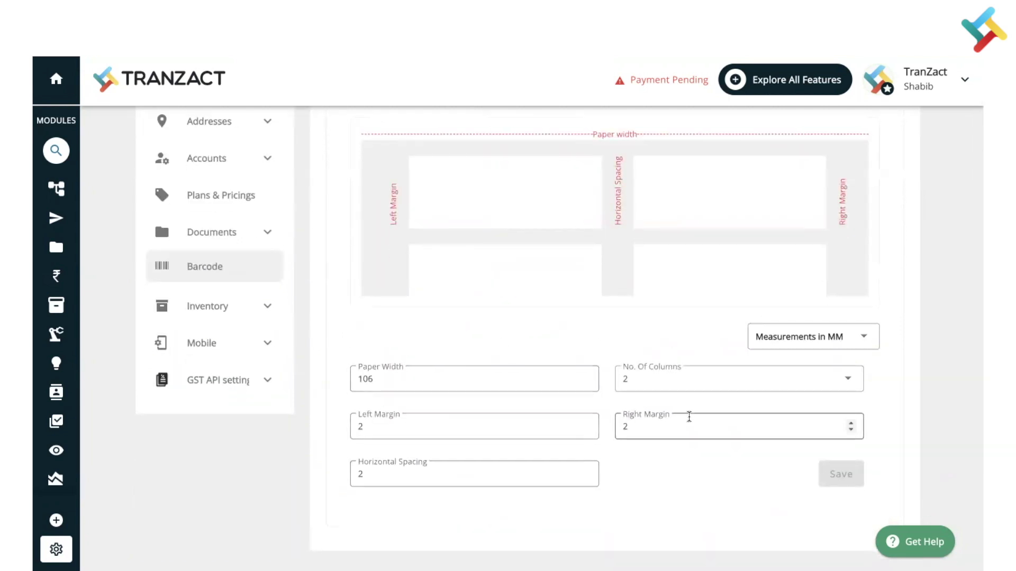
click(681, 384)
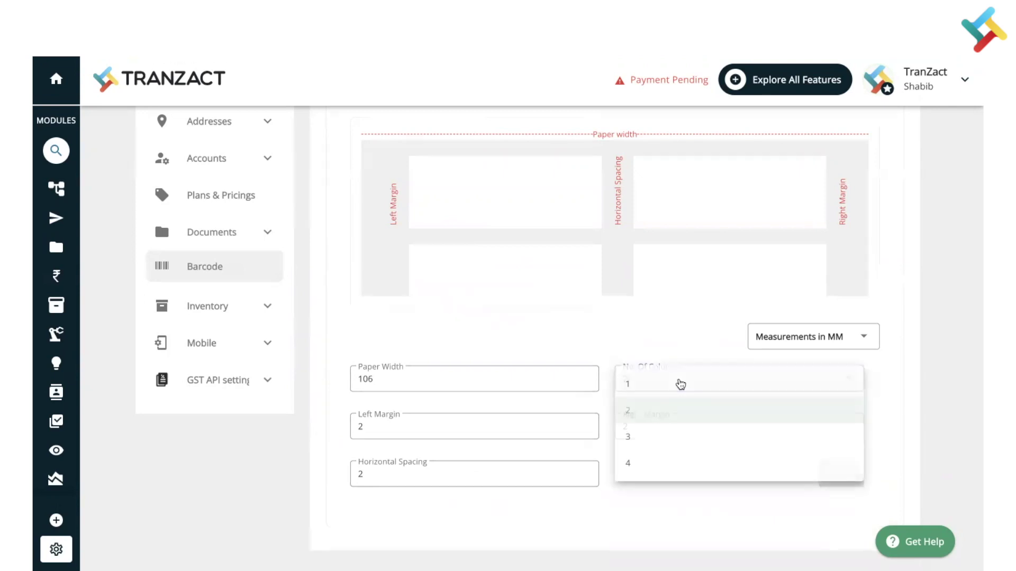
click(670, 350)
click(810, 338)
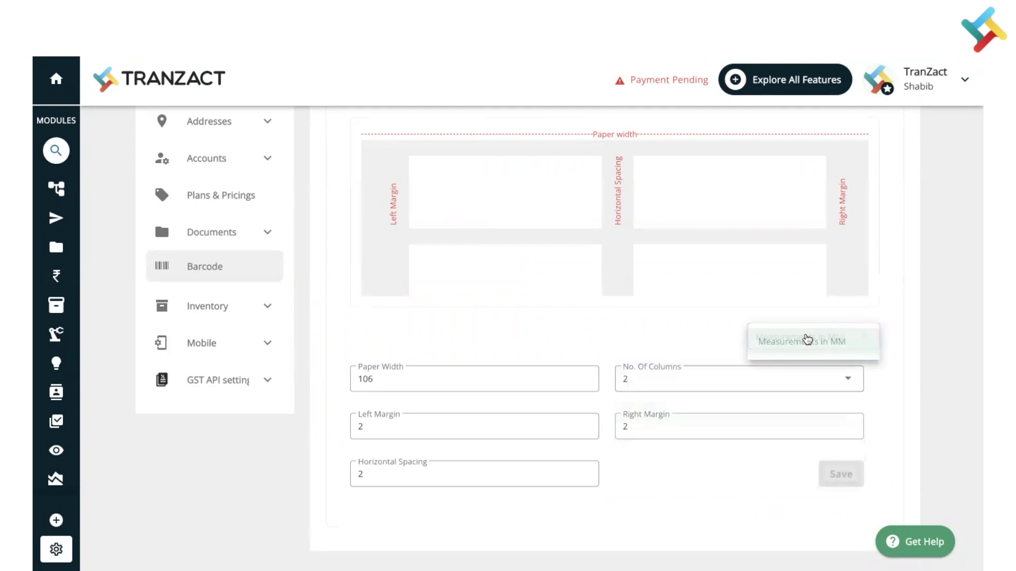
click(637, 328)
scroll(637, 328, up, 2)
Save the Label layout with Item ID toggled off, then back on and saved again
click(450, 201)
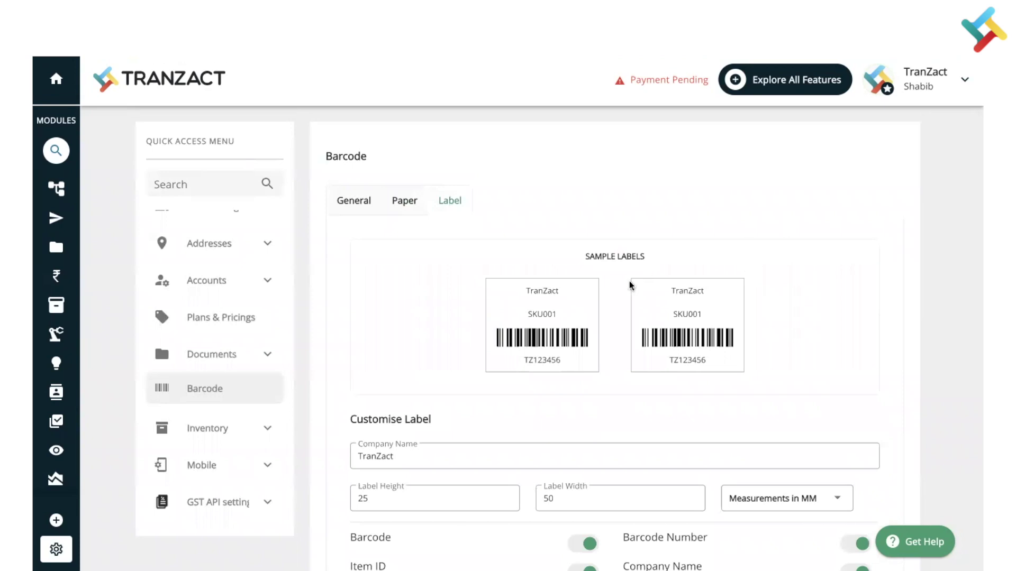
scroll(631, 287, down, 2)
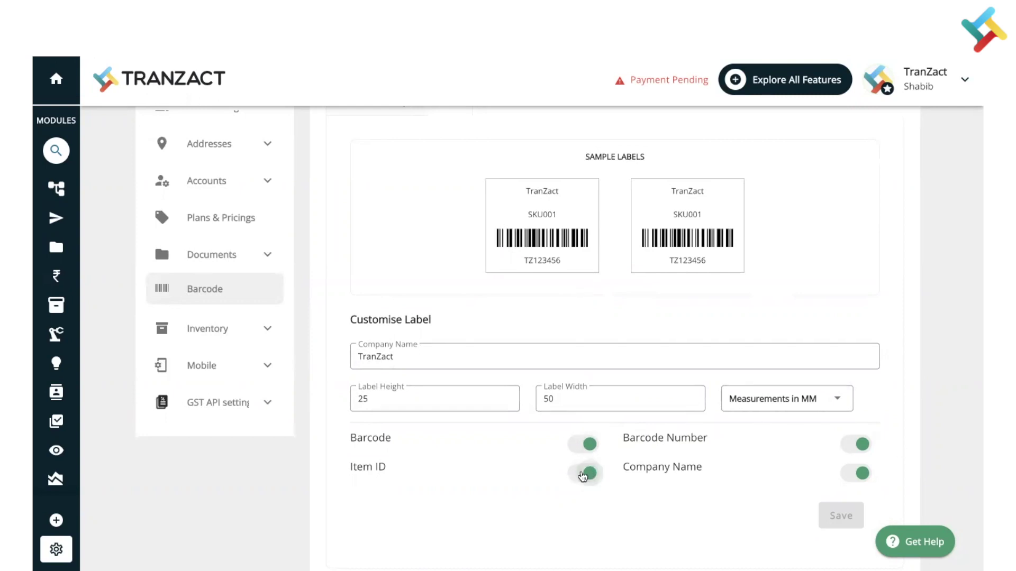
click(583, 474)
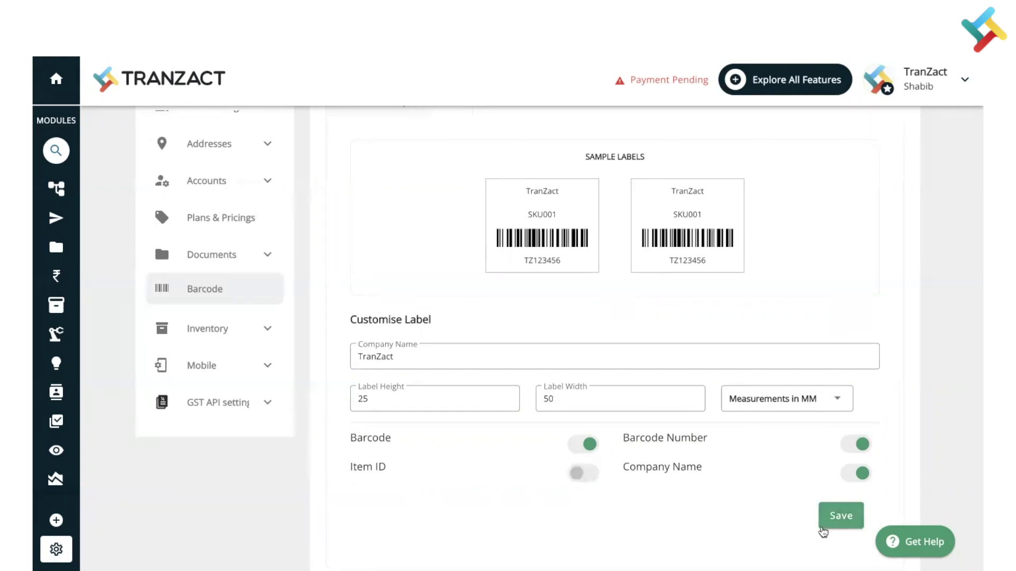
click(836, 519)
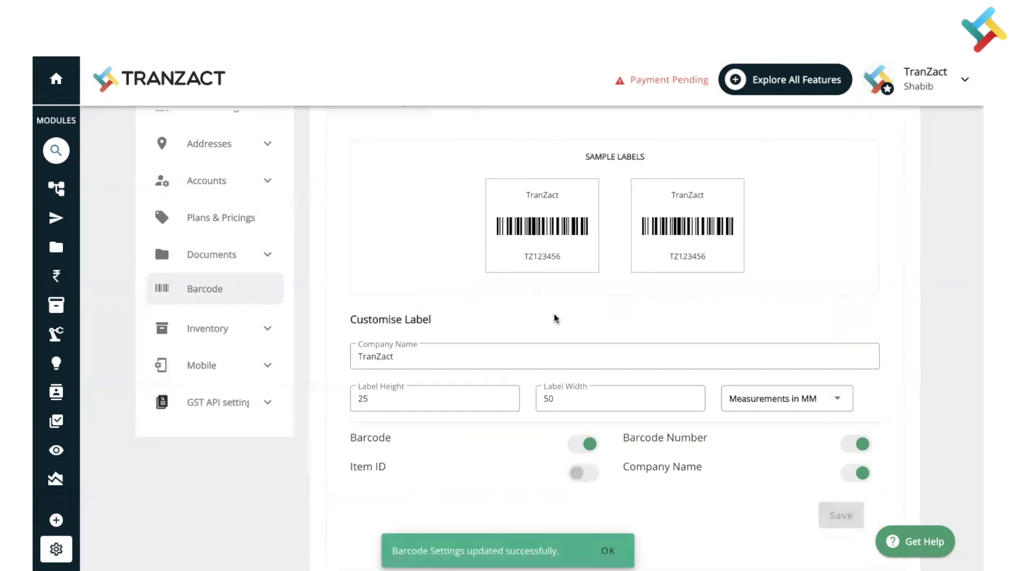
click(588, 475)
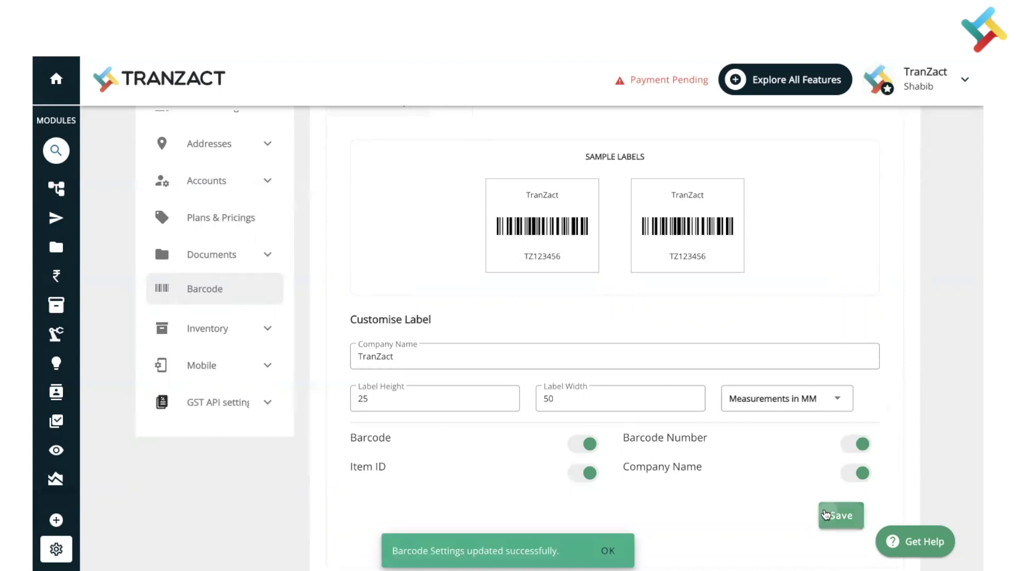
click(831, 515)
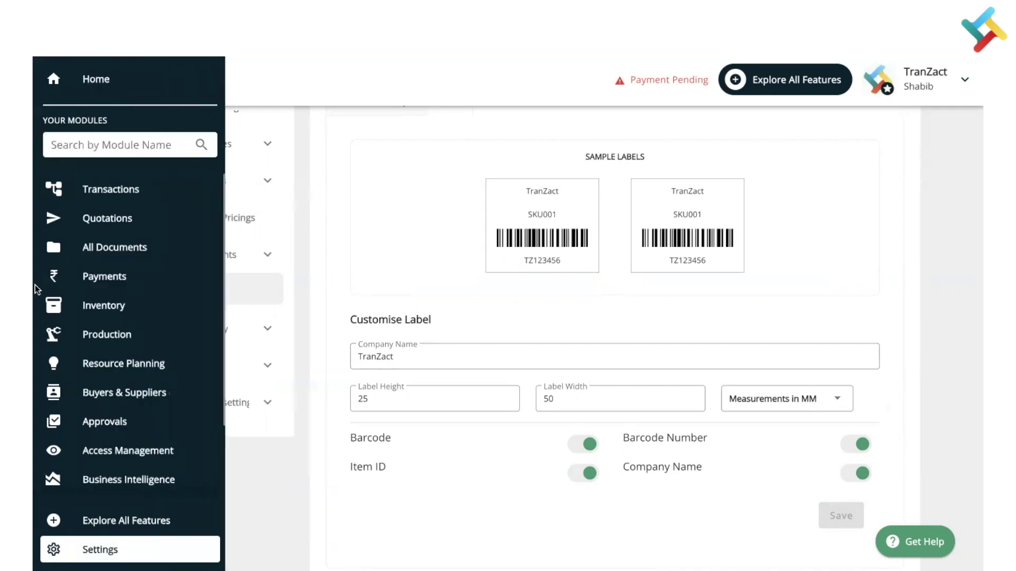
Go to the Inventory Item Master list and scroll to the NRV 15NB valve
click(96, 314)
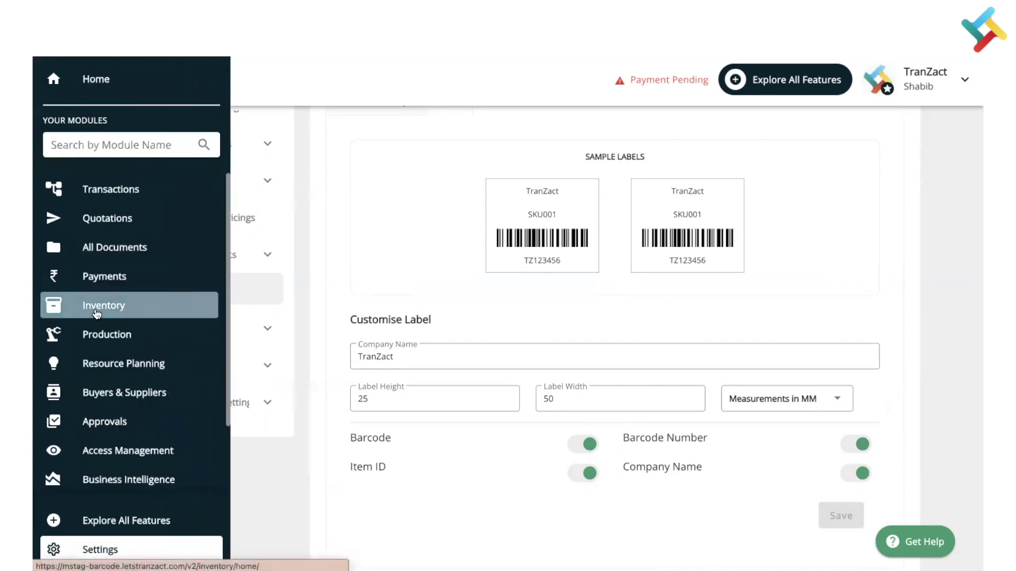
scroll(534, 329, down, 2)
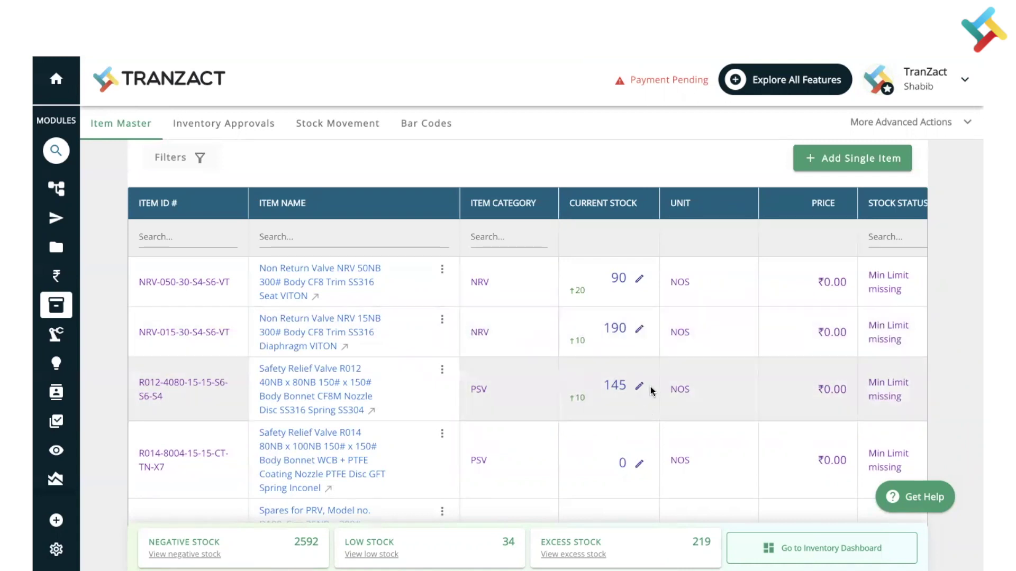
Save a stock change of 20 units with Add Stock for the NRV 15NB valve
click(639, 332)
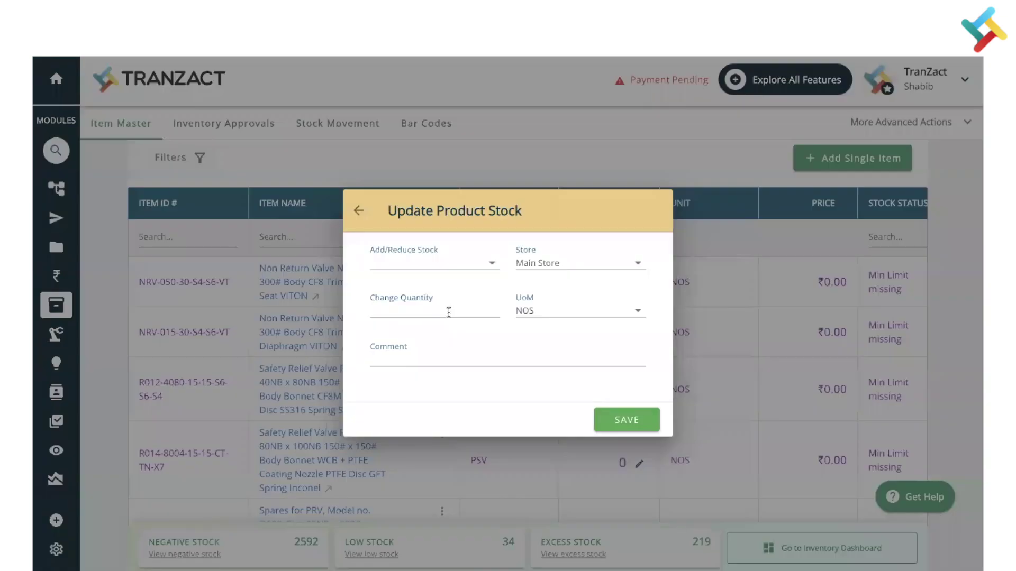
click(447, 311)
text(20)
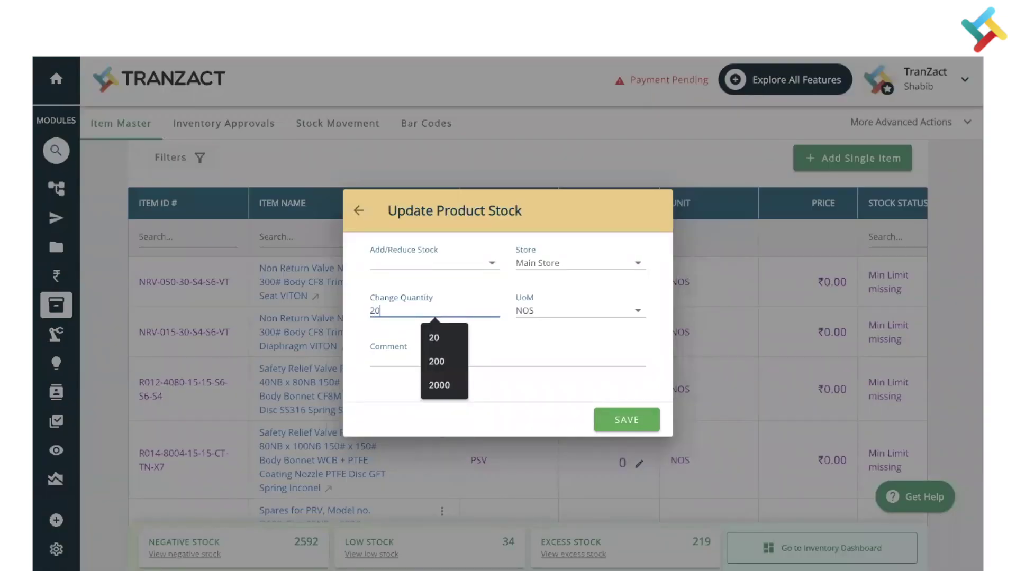
click(469, 263)
click(394, 275)
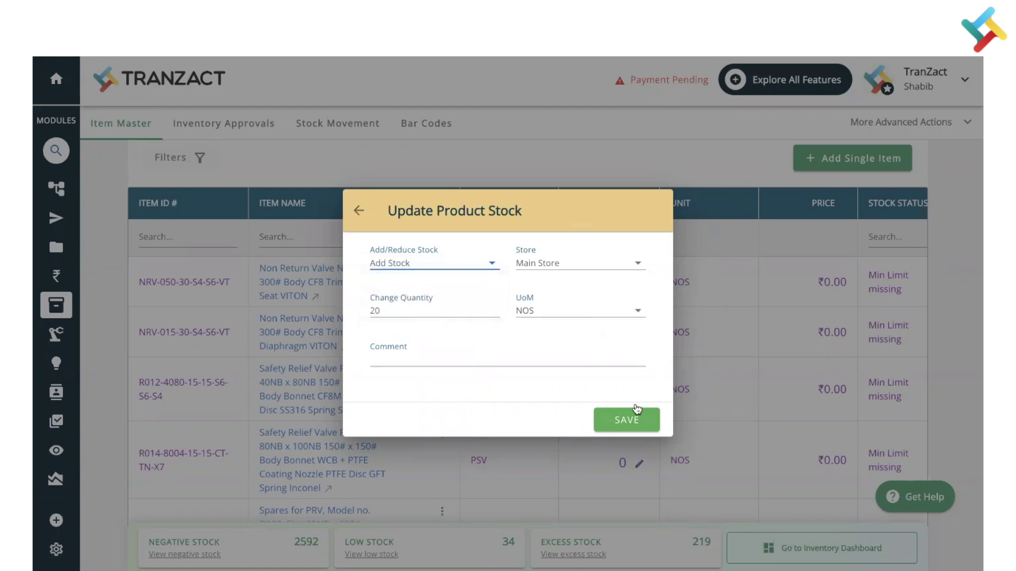
click(618, 418)
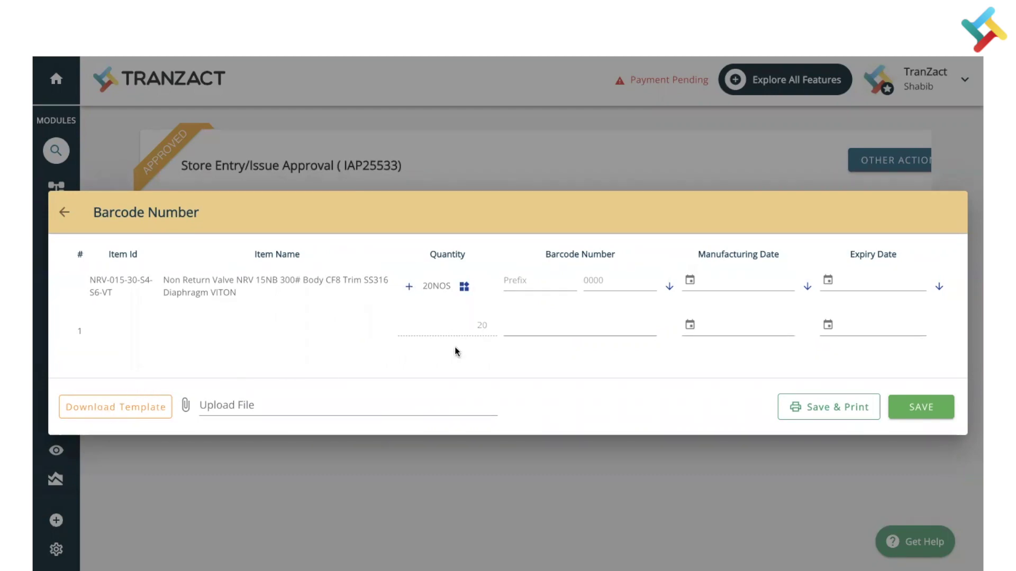
Enter Tran-899778 in the second-row Barcode Number field
click(571, 319)
text(Tran)
text(-899778)
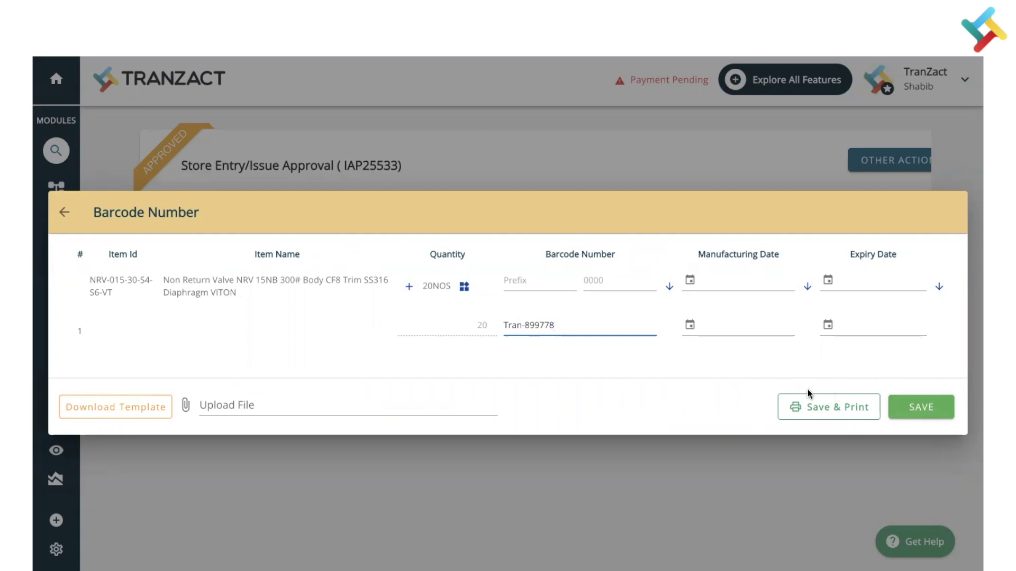
Save the barcode and raise the label copies from 20 to 24
click(812, 412)
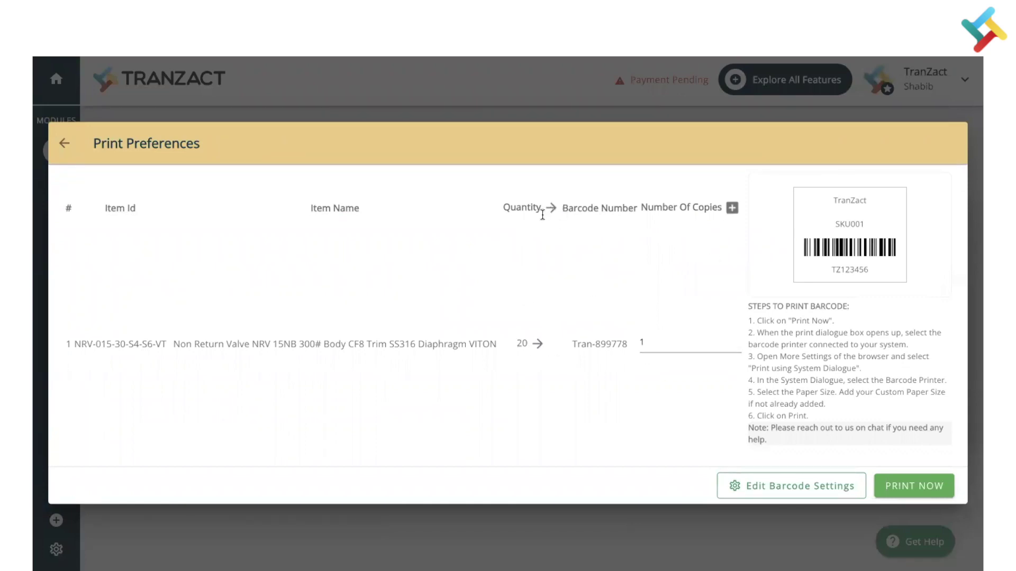
click(539, 344)
click(732, 207)
click(732, 208)
Preview the Tran-899778 labels and scroll through the label grid
click(915, 491)
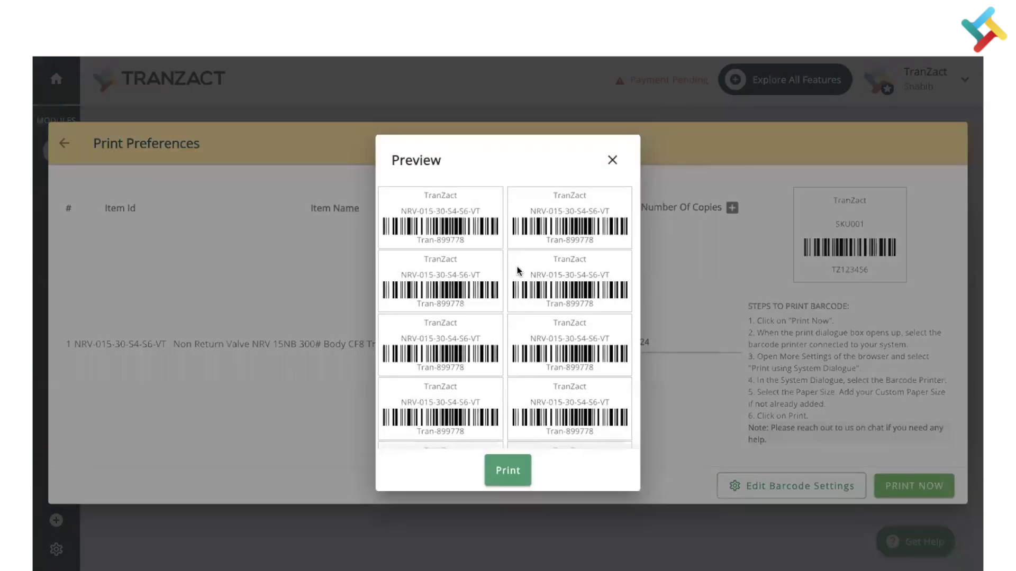
scroll(516, 265, down, 3)
scroll(517, 268, down, 2)
scroll(517, 268, down, 2)
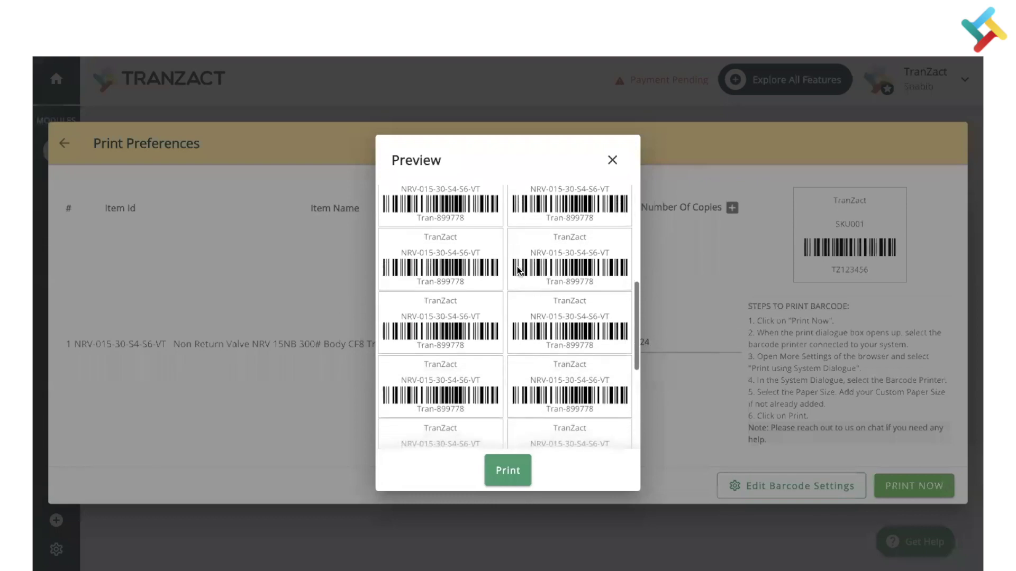
scroll(517, 268, down, 1)
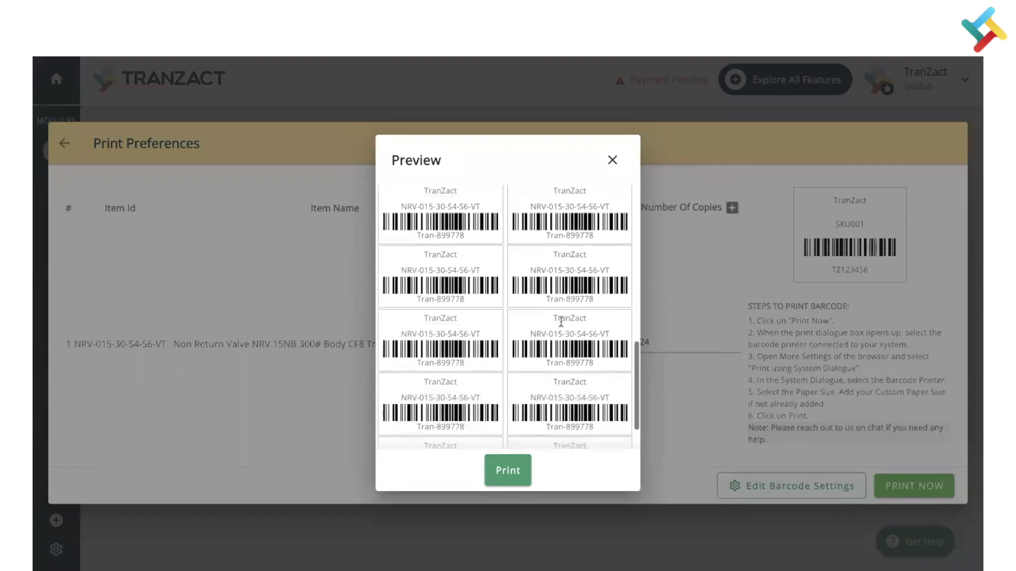
scroll(532, 343, down, 2)
scroll(532, 343, down, 1)
scroll(533, 343, down, 1)
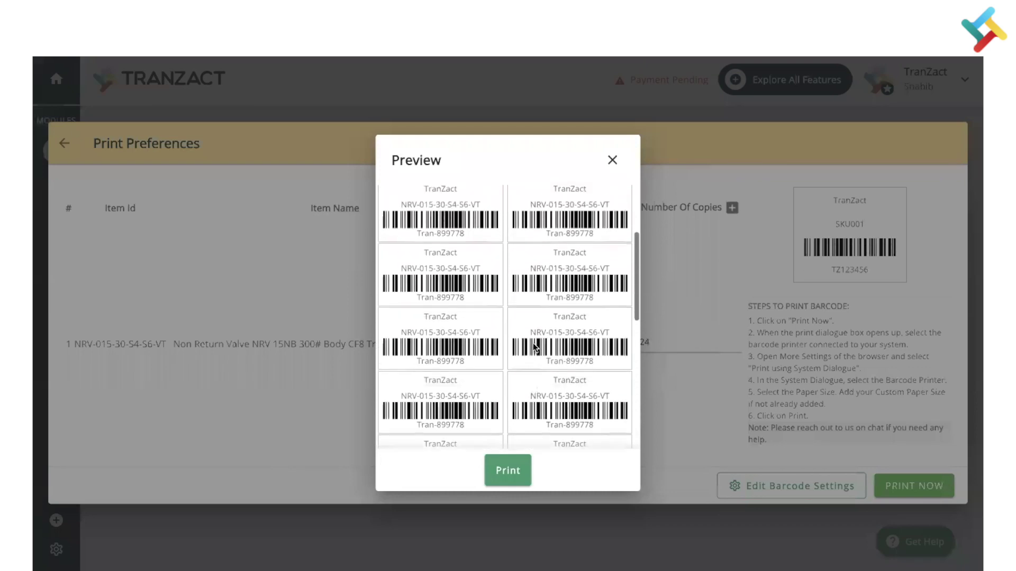
scroll(533, 343, up, 1)
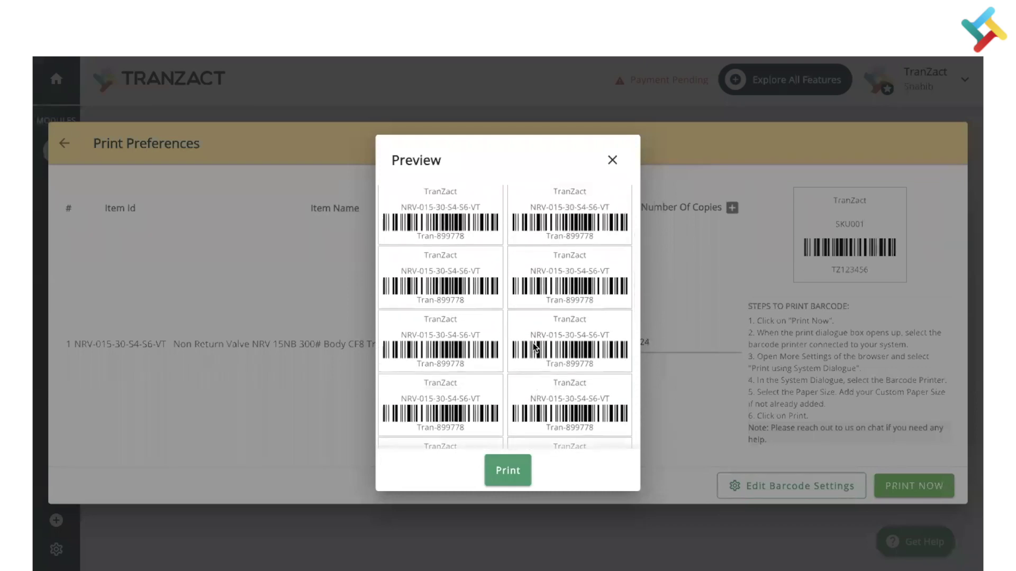